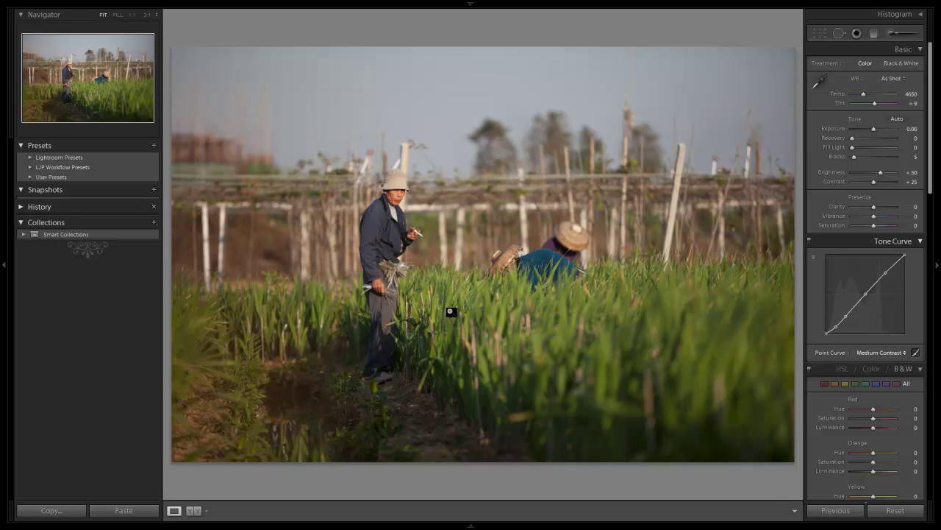
# Step: Inspect the man, the woman and the man's hand at 1:1, then return to the full view
pyautogui.click(416, 246)
pyautogui.moveTo(511, 247); pyautogui.dragTo(542, 340)
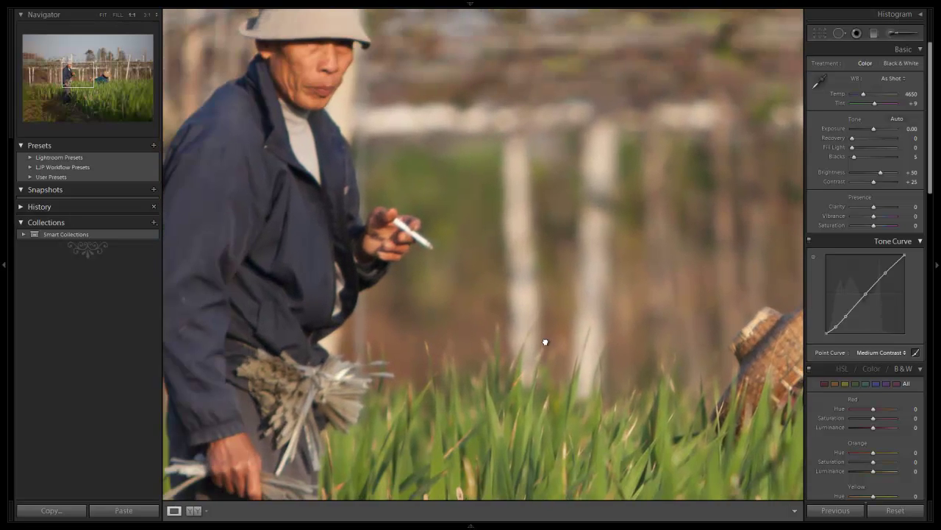
pyautogui.moveTo(441, 342); pyautogui.dragTo(462, 338)
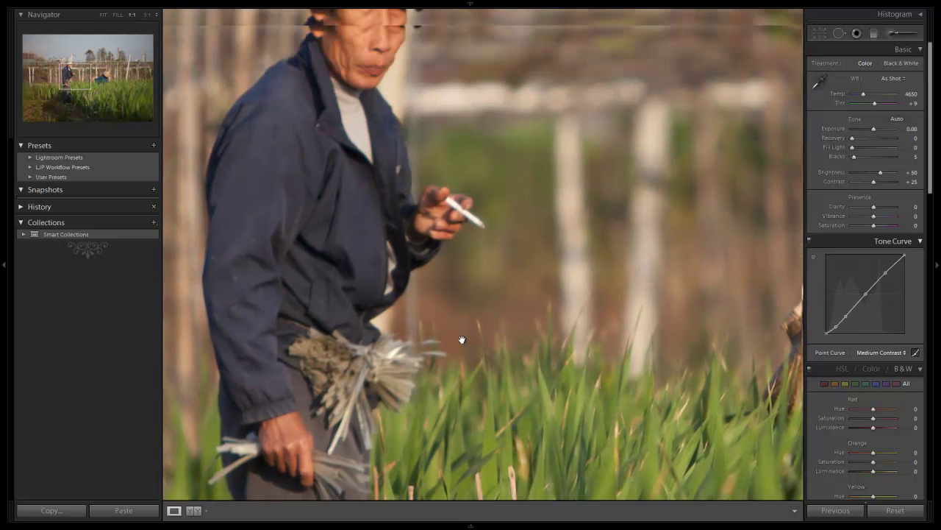
pyautogui.click(466, 319)
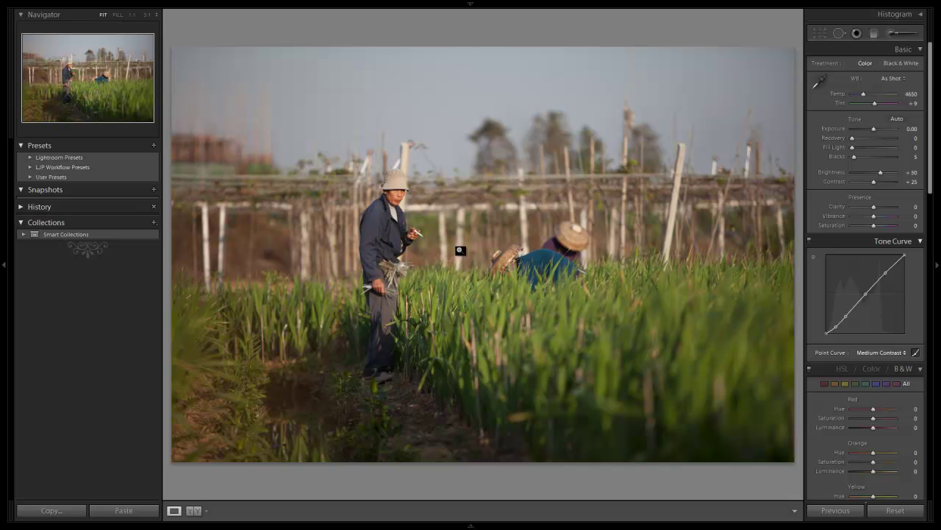
pyautogui.click(421, 241)
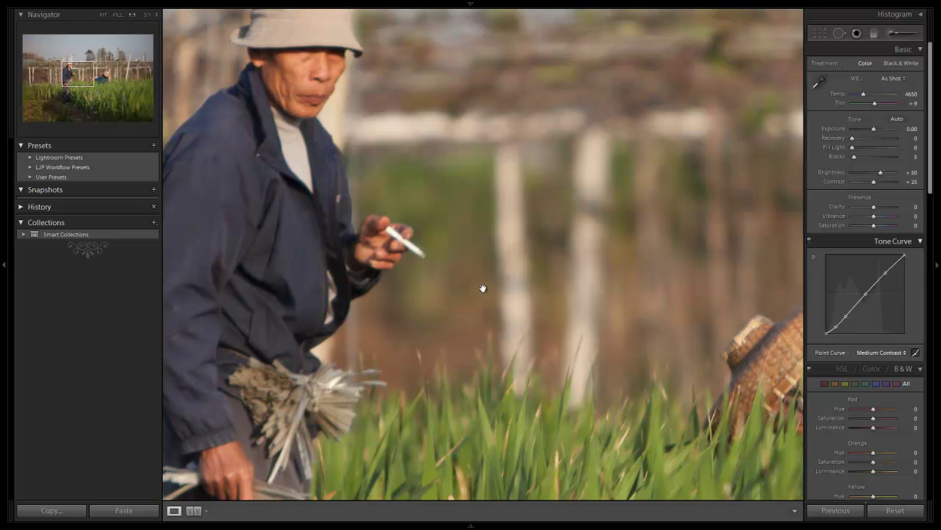
pyautogui.click(430, 300)
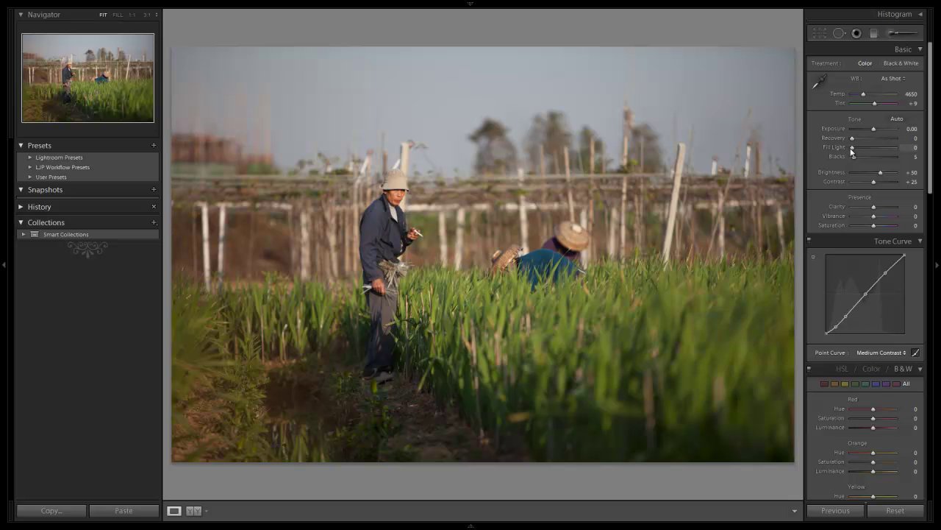
# Step: Darken Blacks to 31 and raise Contrast to +66
pyautogui.moveTo(853, 156); pyautogui.dragTo(861, 158)
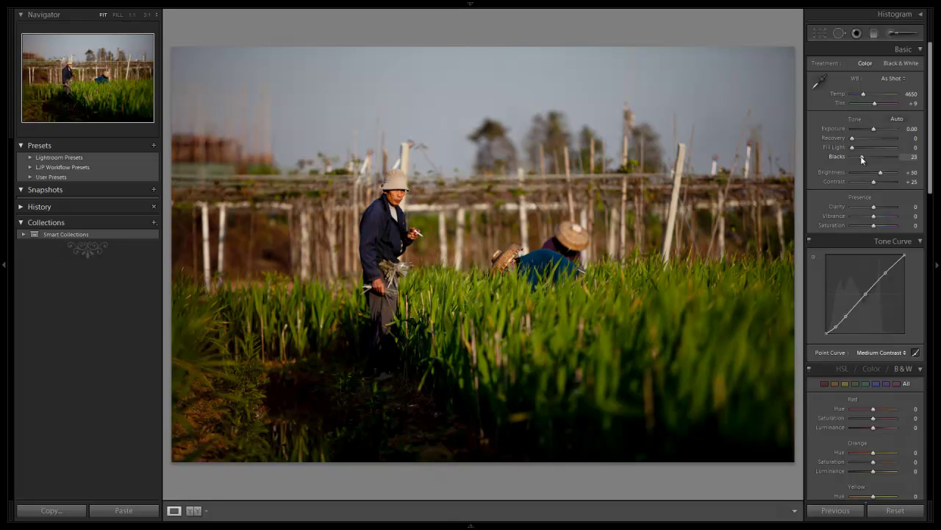
pyautogui.moveTo(862, 159); pyautogui.dragTo(866, 160)
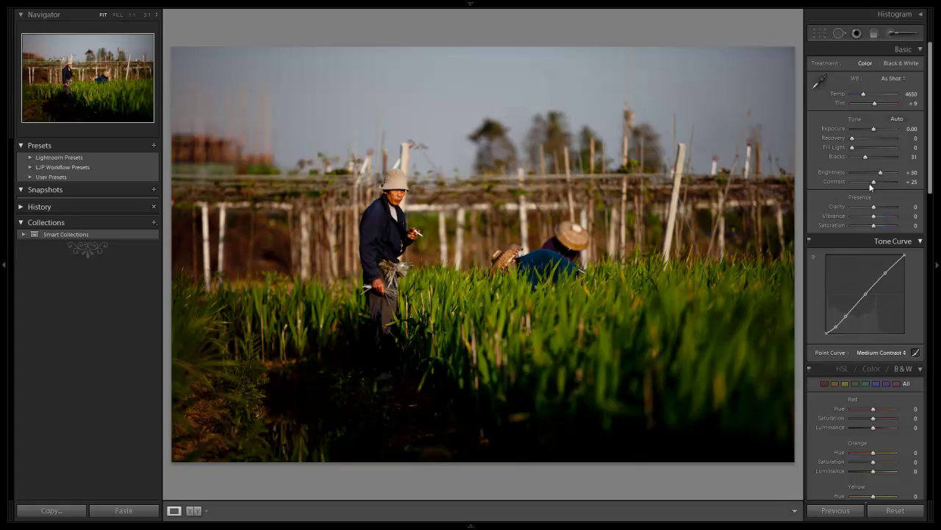
pyautogui.moveTo(876, 182); pyautogui.dragTo(879, 182)
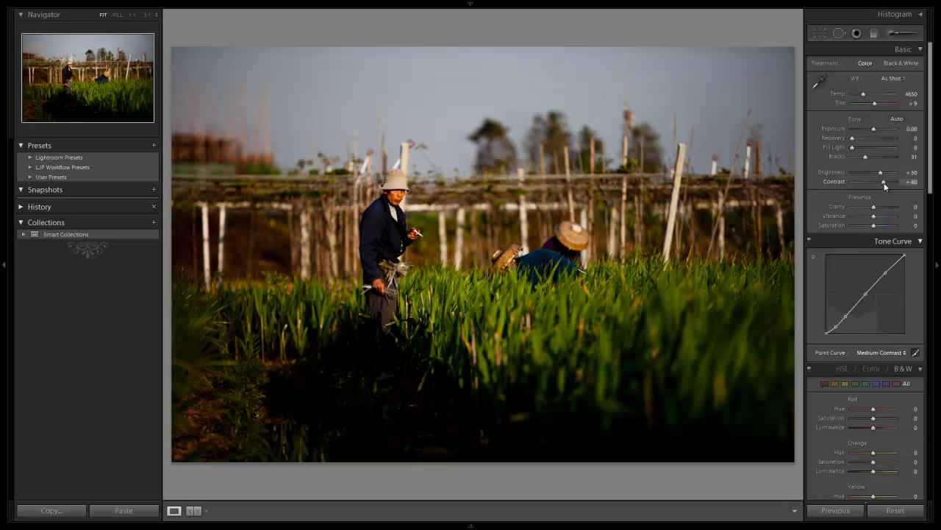
pyautogui.moveTo(884, 185); pyautogui.dragTo(887, 183)
# Step: Push Clarity to +100, Vibrance to +40 and Saturation to −20
pyautogui.moveTo(876, 208); pyautogui.dragTo(895, 213)
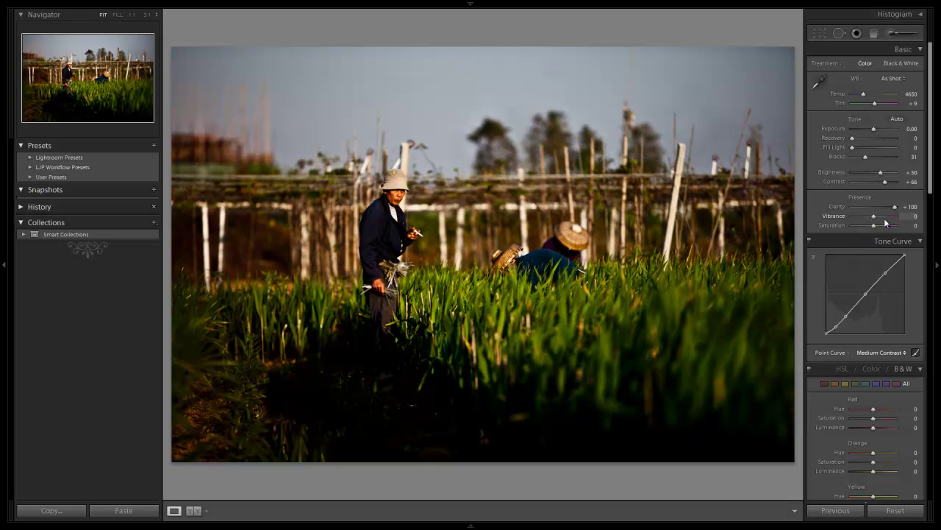
pyautogui.press('Up')
pyautogui.press('Up')
pyautogui.press('Up')
pyautogui.press('Up')
pyautogui.press('Up')
pyautogui.press('Up')
pyautogui.press('Up')
pyautogui.press('Up')
pyautogui.press('Down')
pyautogui.press('Down')
pyautogui.press('Down')
pyautogui.press('Down')
# Step: Switch the tone curve to Linear, lift the black point, and pull a lower point slightly down
pyautogui.click(876, 355)
pyautogui.click(856, 364)
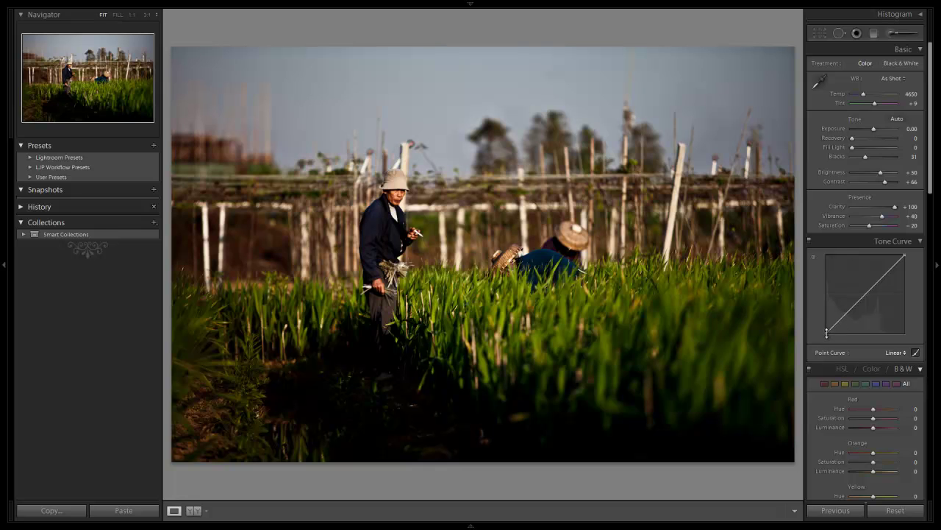
pyautogui.moveTo(827, 332)
pyautogui.moveTo(827, 332); pyautogui.dragTo(875, 278)
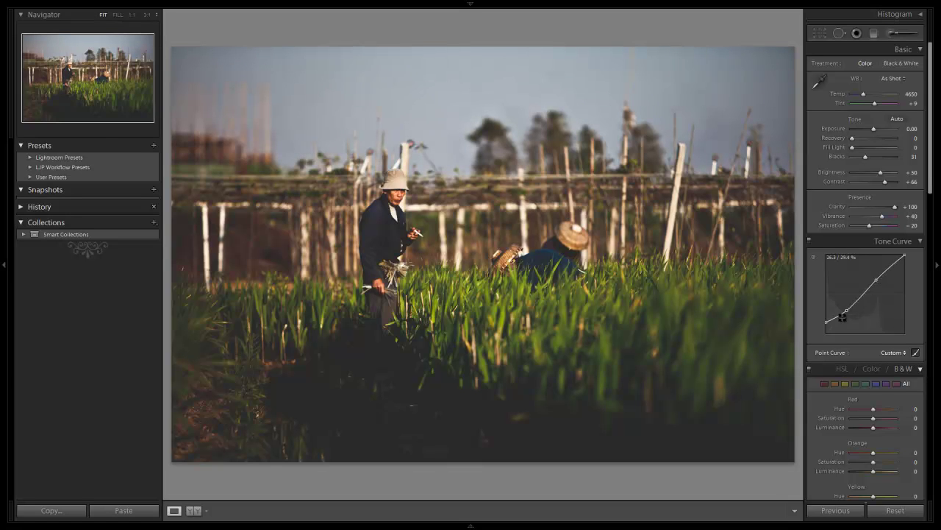
pyautogui.moveTo(849, 310); pyautogui.dragTo(849, 312)
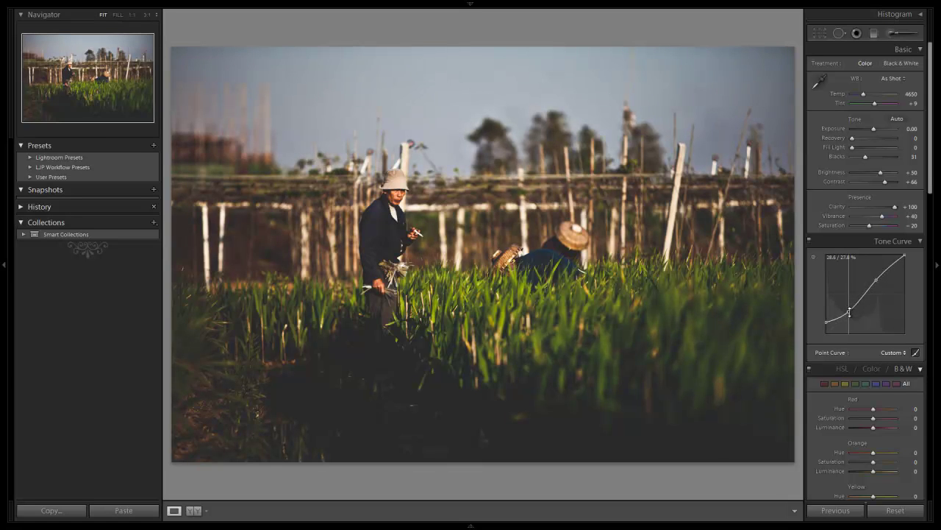
# Step: Start an Adjustment Brush with the Detail Enhancer effect and reset its sliders to zero
pyautogui.click(892, 33)
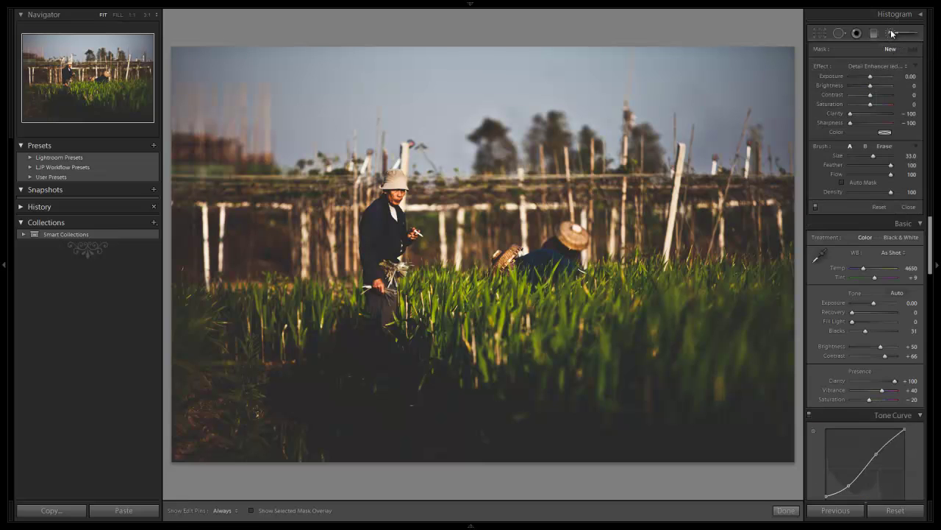
pyautogui.click(881, 67)
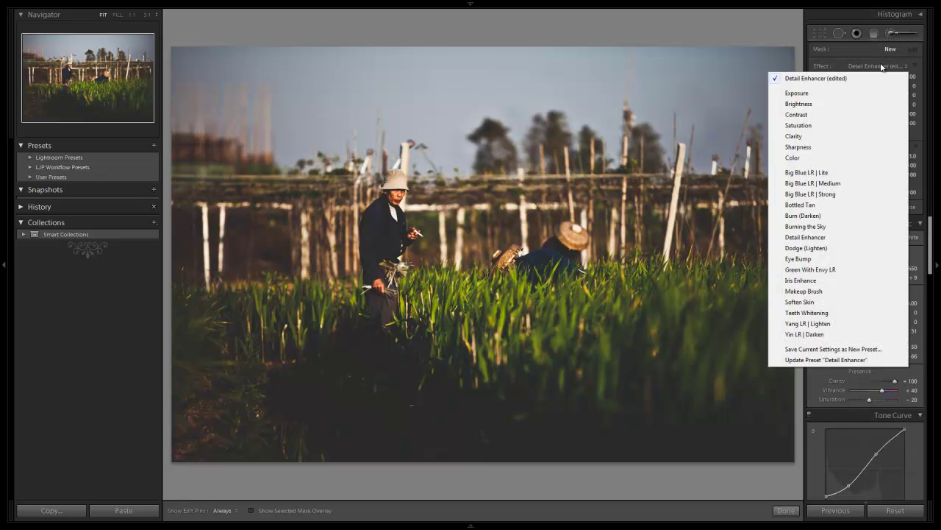
pyautogui.click(836, 81)
pyautogui.press('alt')
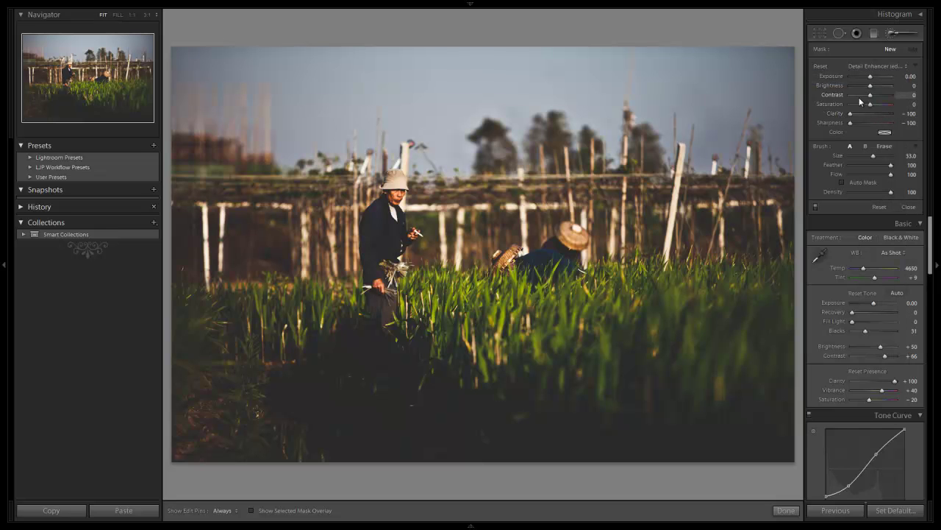
pyautogui.keyDown('alt'); pyautogui.click(820, 67); pyautogui.keyUp('alt')
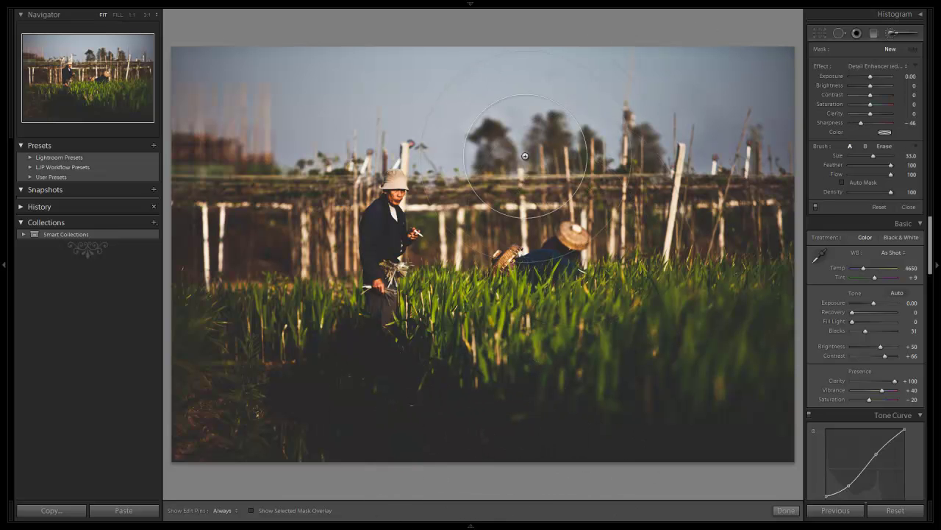
# Step: Paint a Sharpness −46 stroke at size 39, check it at 1:1, and begin a new brush
pyautogui.press('h')
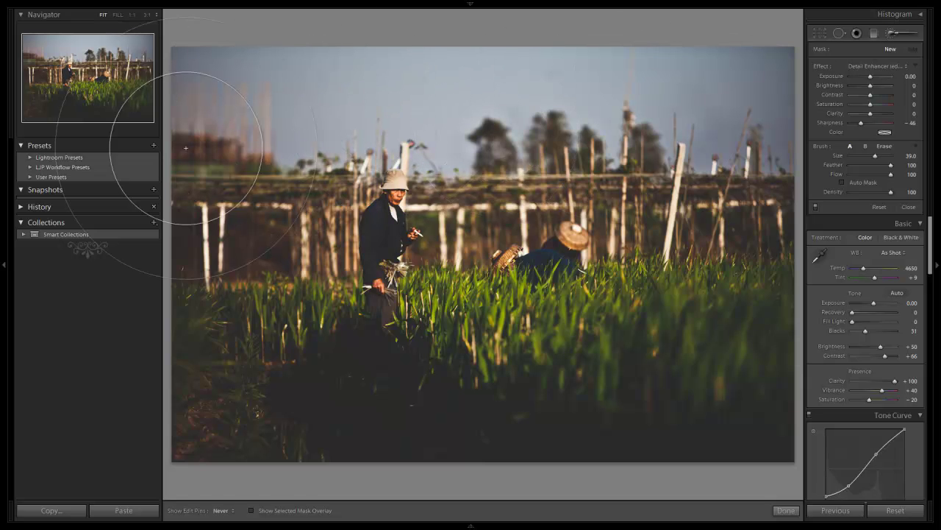
pyautogui.scroll(3, 512, 288)
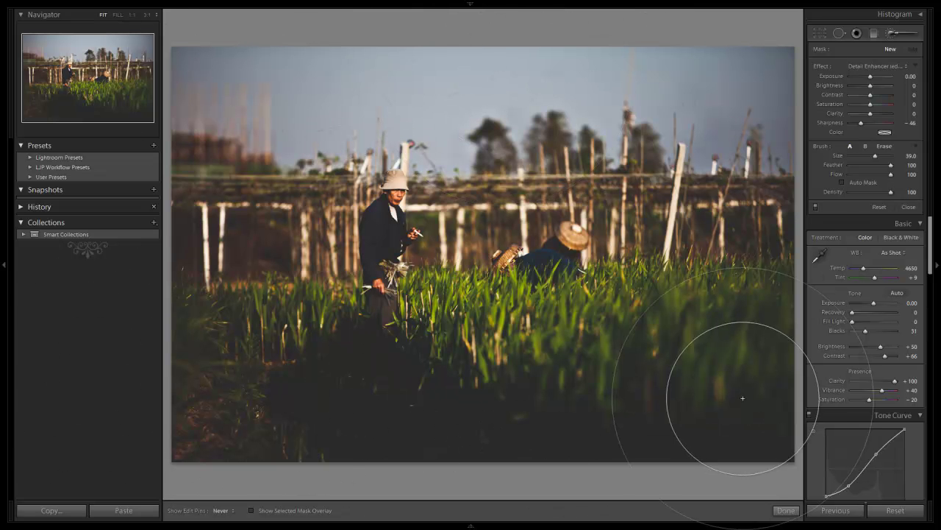
pyautogui.click(414, 202)
pyautogui.press('h')
pyautogui.press('z')
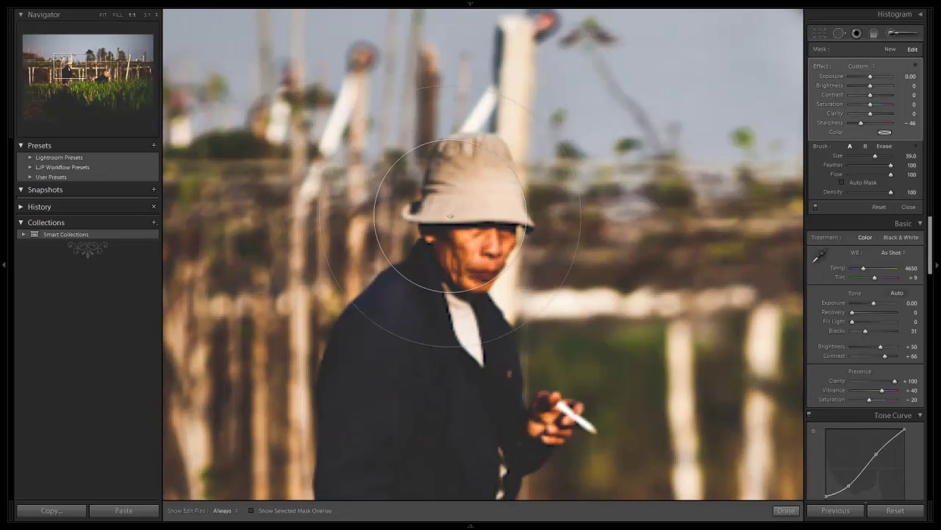
pyautogui.moveTo(537, 315); pyautogui.dragTo(499, 262)
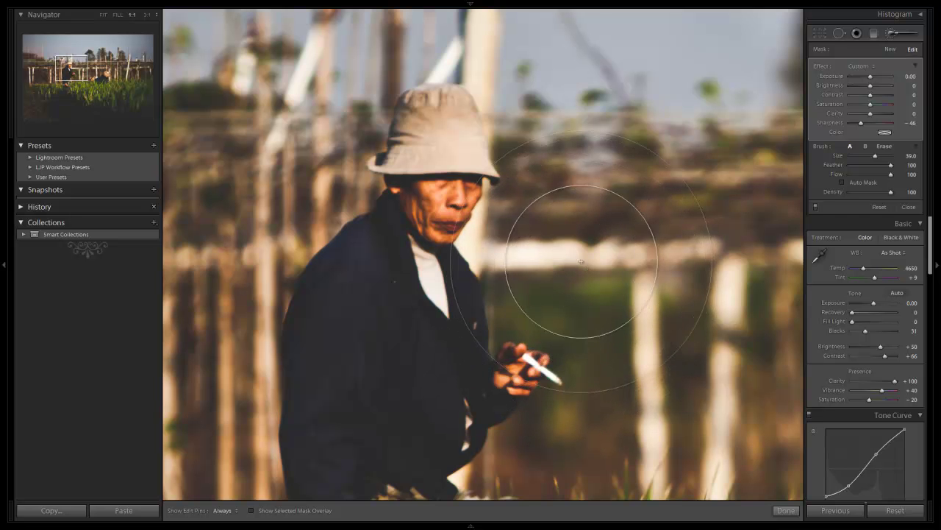
pyautogui.press('z')
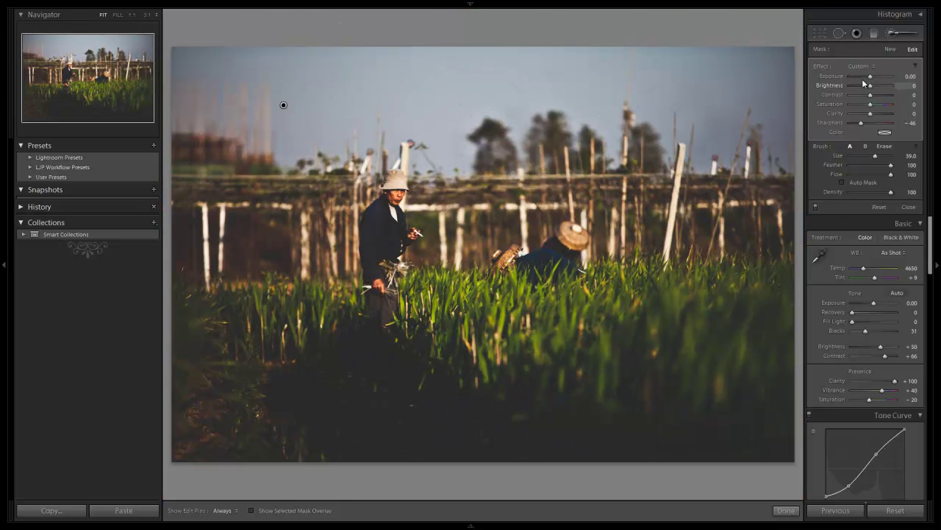
pyautogui.click(884, 52)
pyautogui.press('alt')
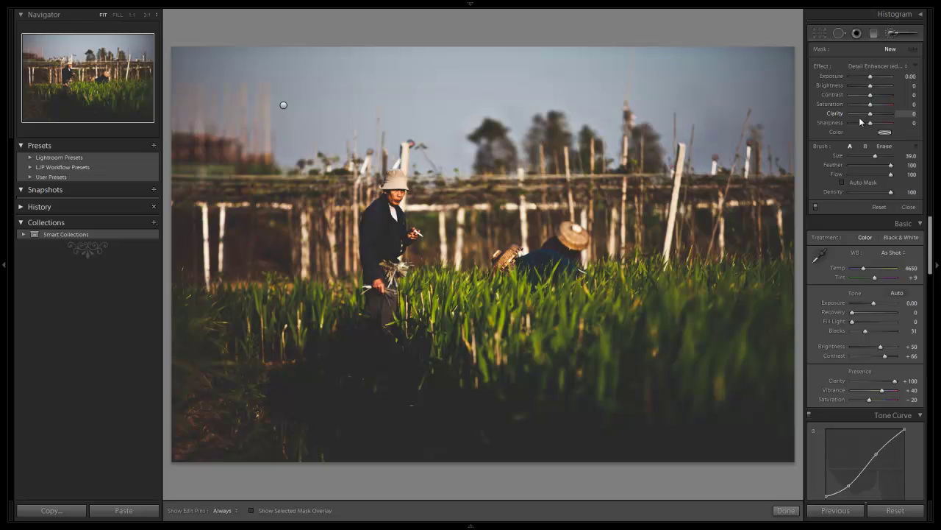
# Step: Paint the background with Clarity and Sharpness −100 at size 32, then start a Clarity −32 brush
pyautogui.click(859, 115)
pyautogui.moveTo(857, 121); pyautogui.dragTo(846, 124)
pyautogui.press('h')
pyautogui.scroll(-3, 798, 161)
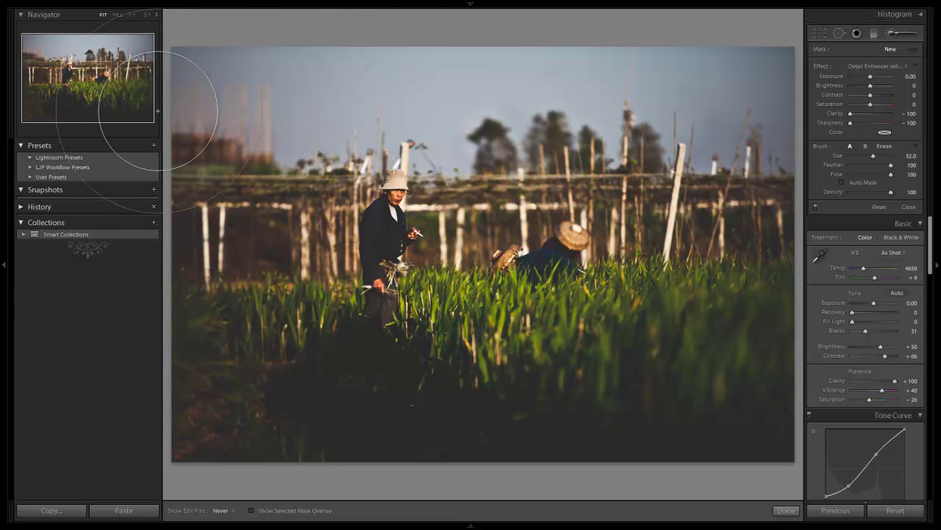
pyautogui.moveTo(789, 152)
pyautogui.mouseDown()
pyautogui.moveTo(694, 42)
pyautogui.moveTo(546, 91)
pyautogui.mouseUp()
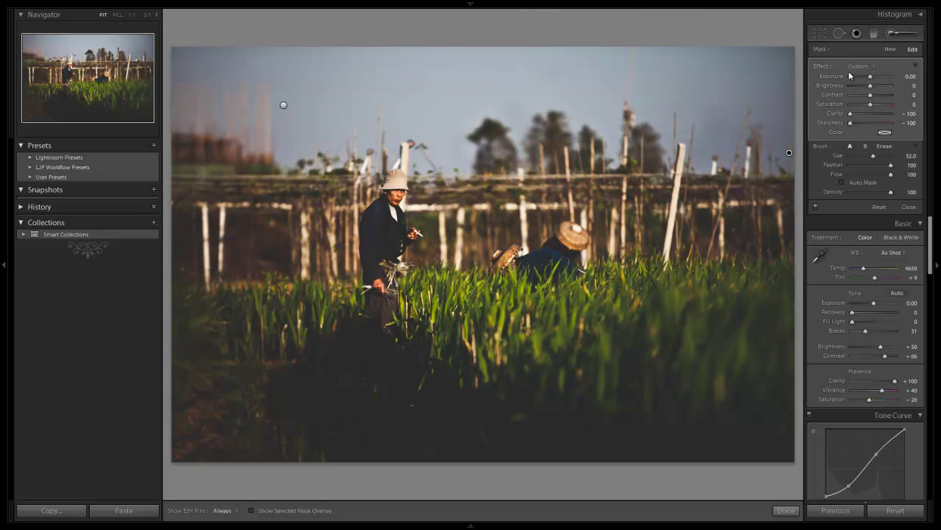
pyautogui.click(891, 50)
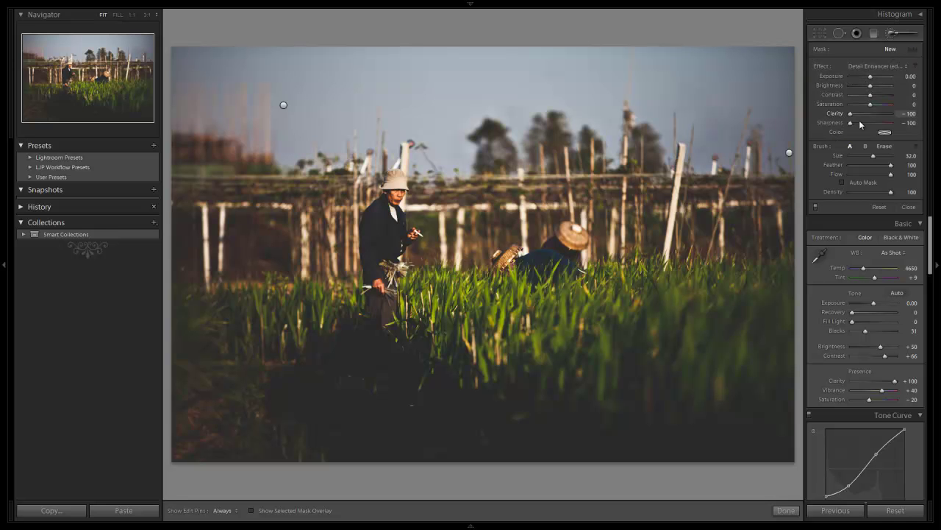
pyautogui.moveTo(857, 115); pyautogui.dragTo(858, 114)
# Step: Paint Sharpness −49 softening over the grass at size 27, check at 1:1, and close the brush
pyautogui.scroll(-3, 656, 309)
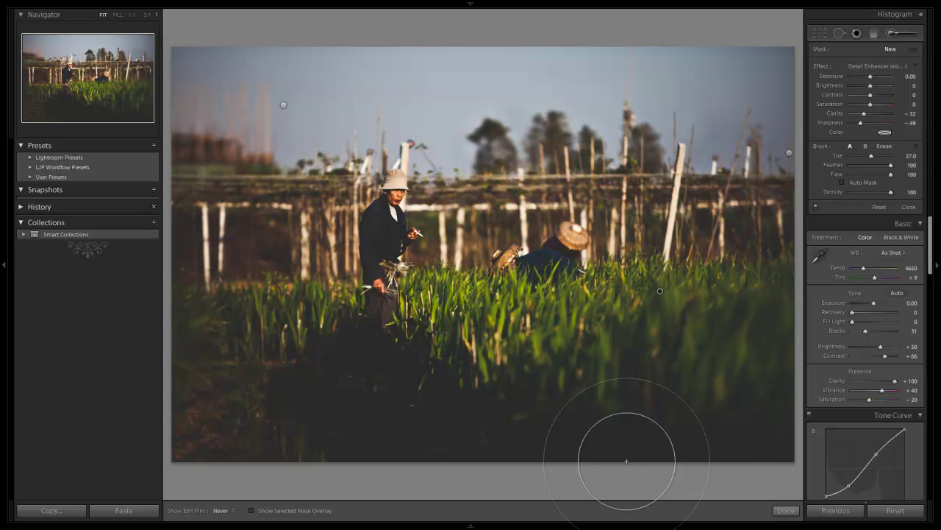
pyautogui.press('h')
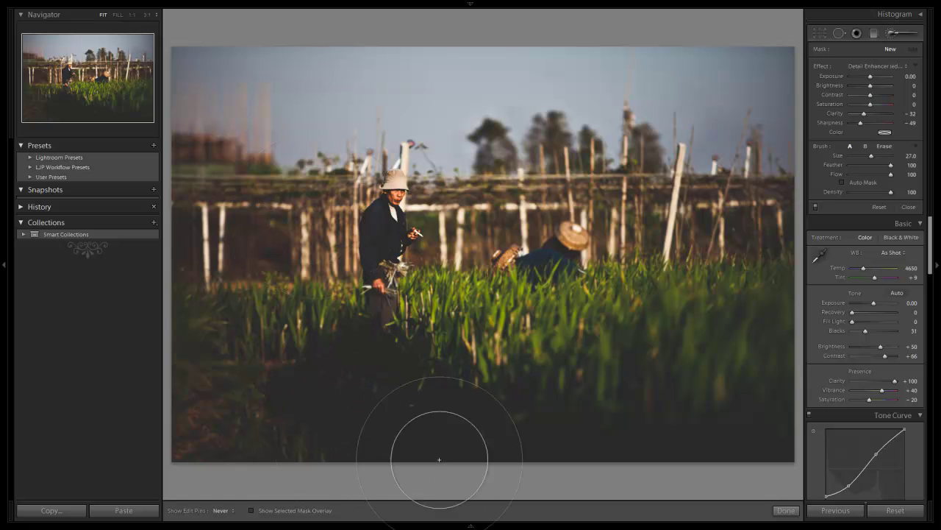
pyautogui.moveTo(763, 389); pyautogui.dragTo(767, 358)
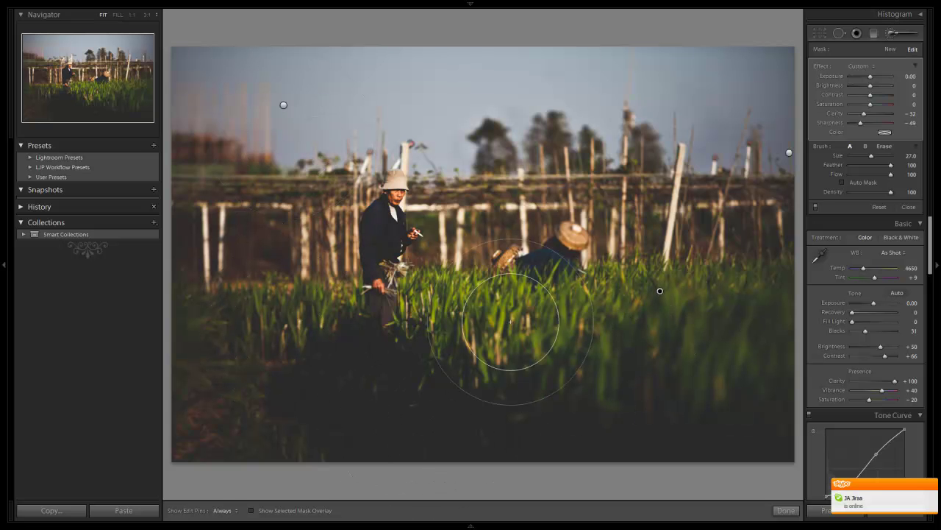
pyautogui.click(437, 251)
pyautogui.press('z')
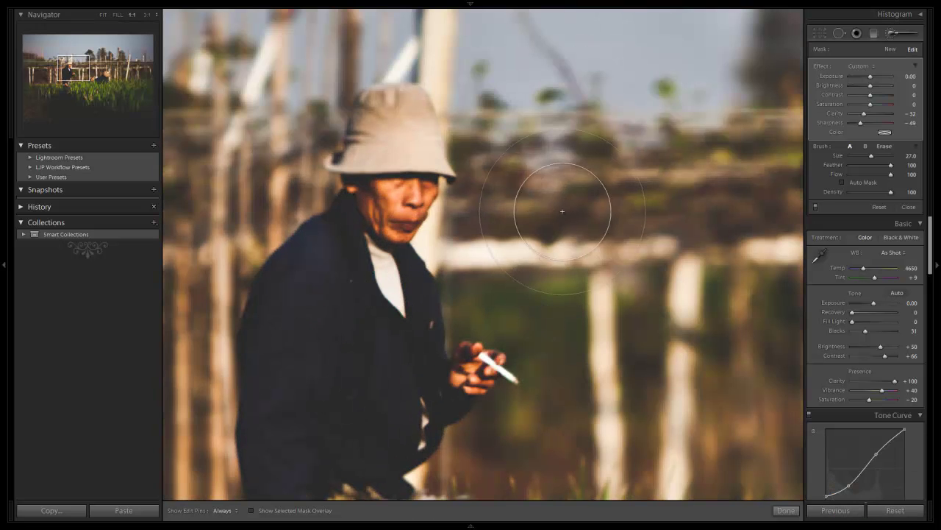
pyautogui.press('z')
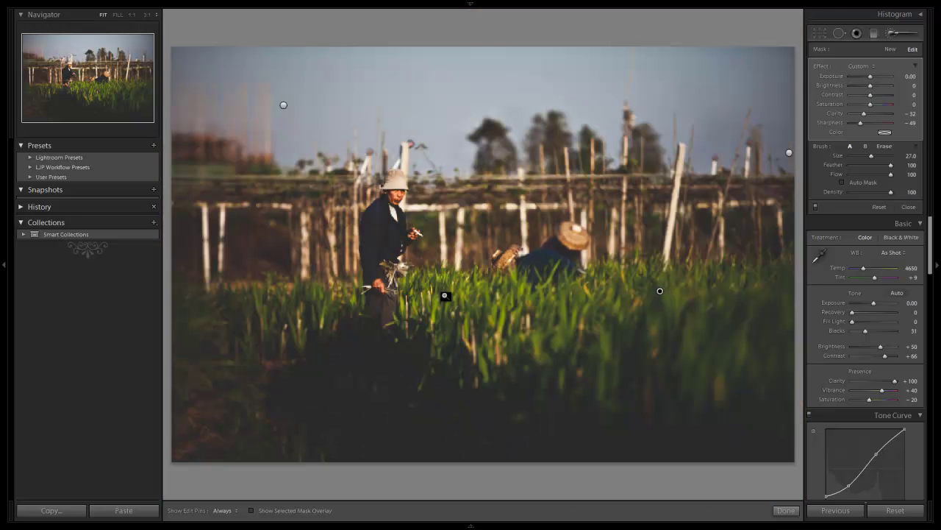
pyautogui.click(894, 34)
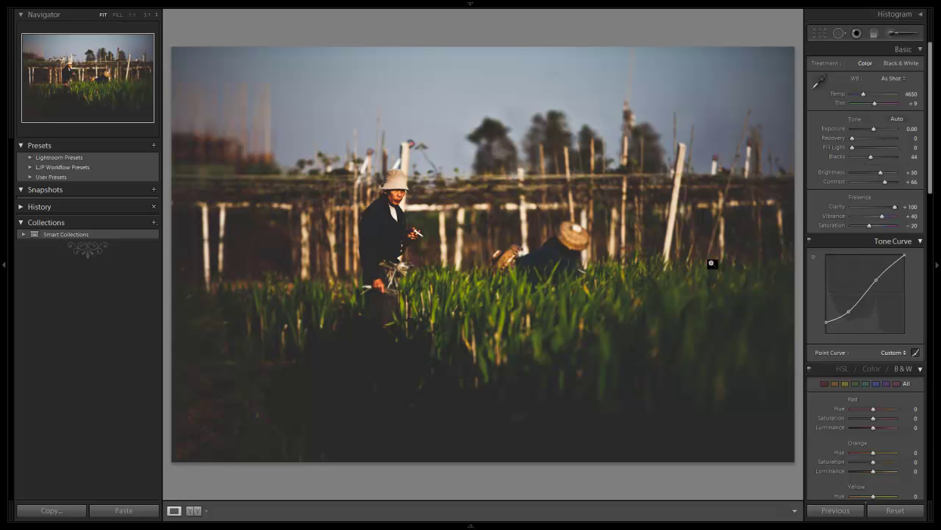
pyautogui.scroll(-5, 890, 204)
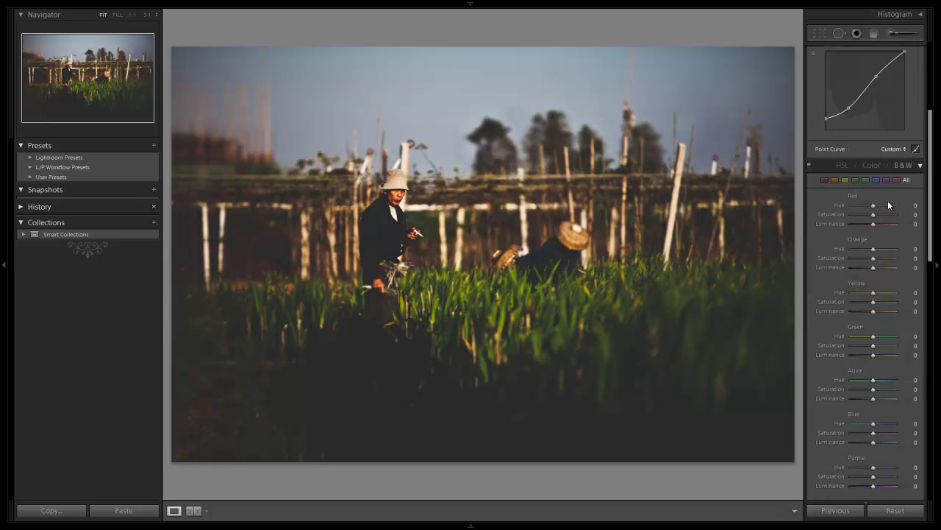
# Step: Set Grain Amount 79, Size 20 and Roughness 41, inspecting it at 1:1 on the man's face
pyautogui.scroll(-8, 888, 200)
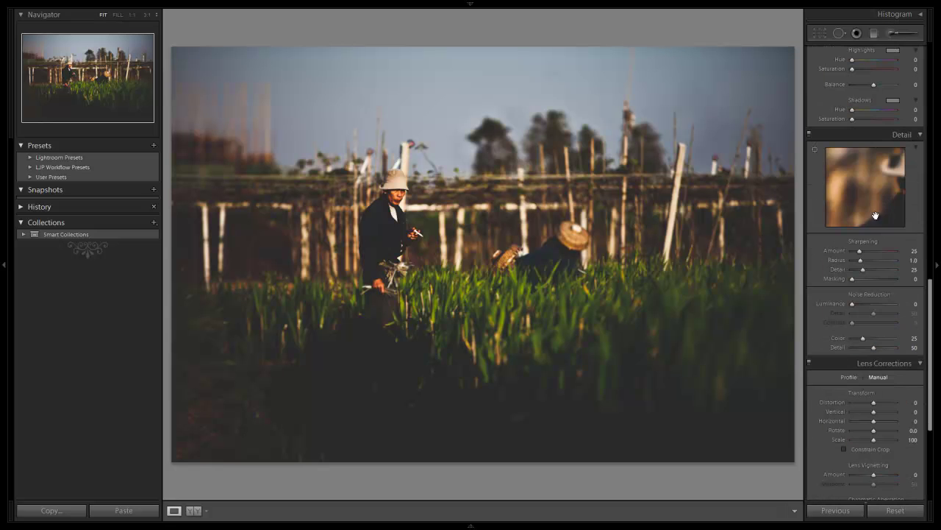
pyautogui.scroll(-5, 875, 215)
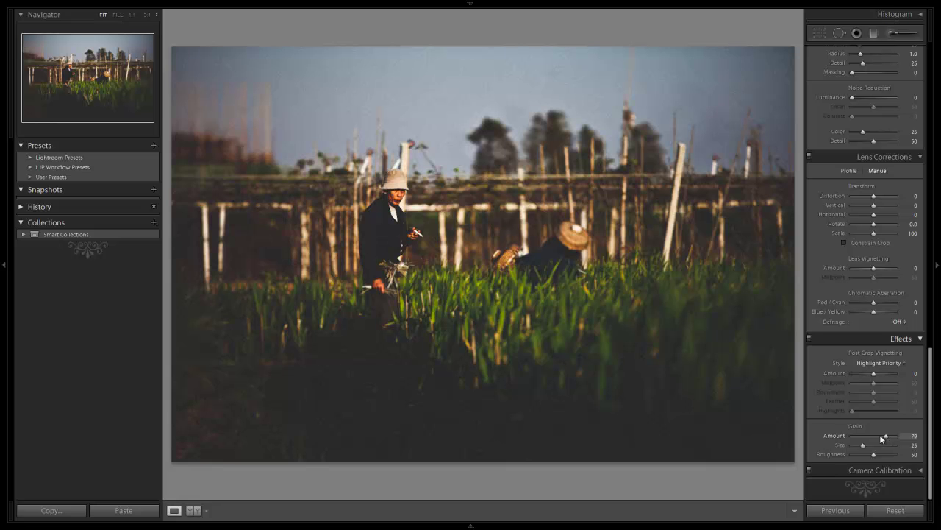
pyautogui.moveTo(887, 437); pyautogui.dragTo(885, 437)
pyautogui.click(409, 189)
pyautogui.scroll(-5, 514, 226)
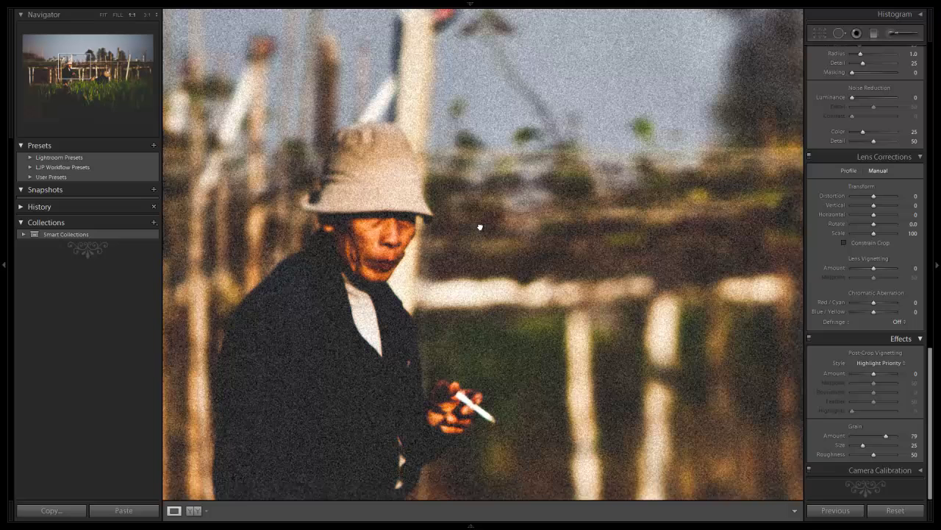
pyautogui.moveTo(479, 227); pyautogui.dragTo(528, 221)
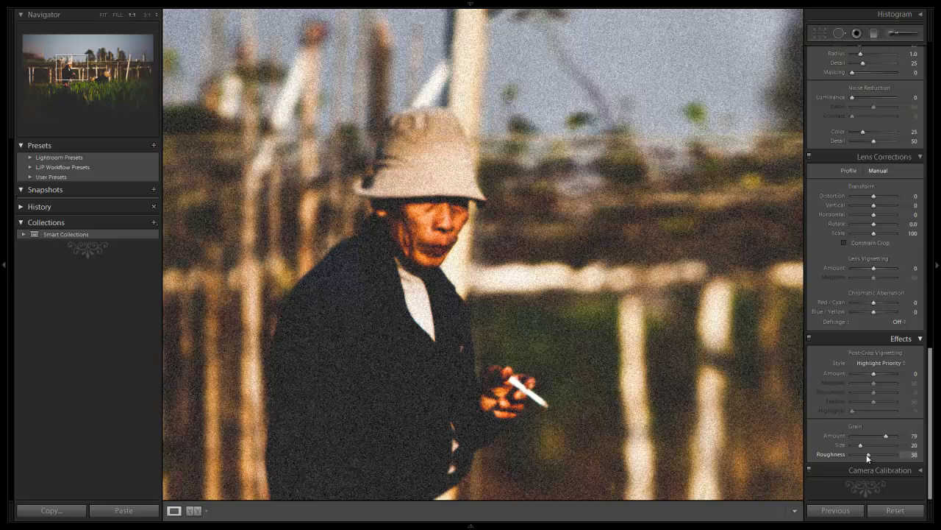
pyautogui.moveTo(867, 454); pyautogui.dragTo(870, 454)
pyautogui.click(612, 287)
pyautogui.scroll(15, 861, 234)
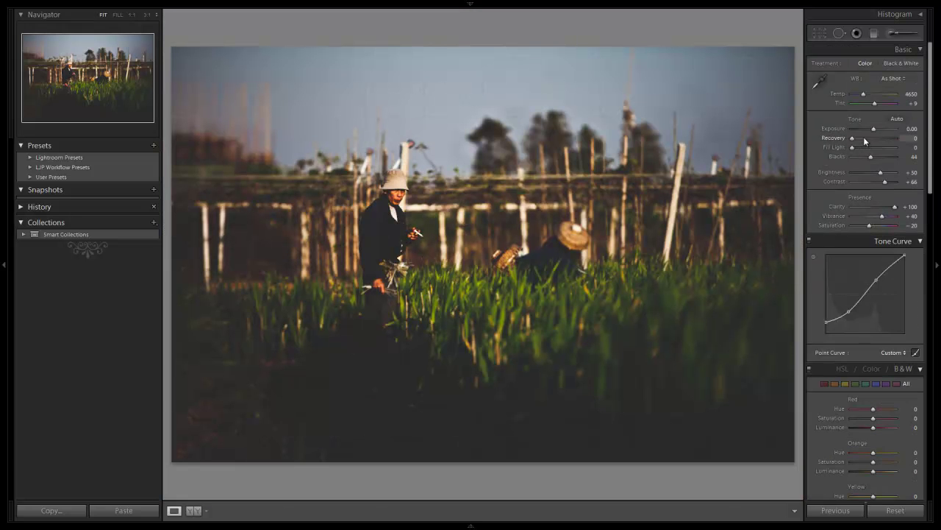
# Step: Leave Highlights at 0 and draw a graduated filter down over the sky at Exposure −0.49
pyautogui.moveTo(865, 143); pyautogui.dragTo(873, 144)
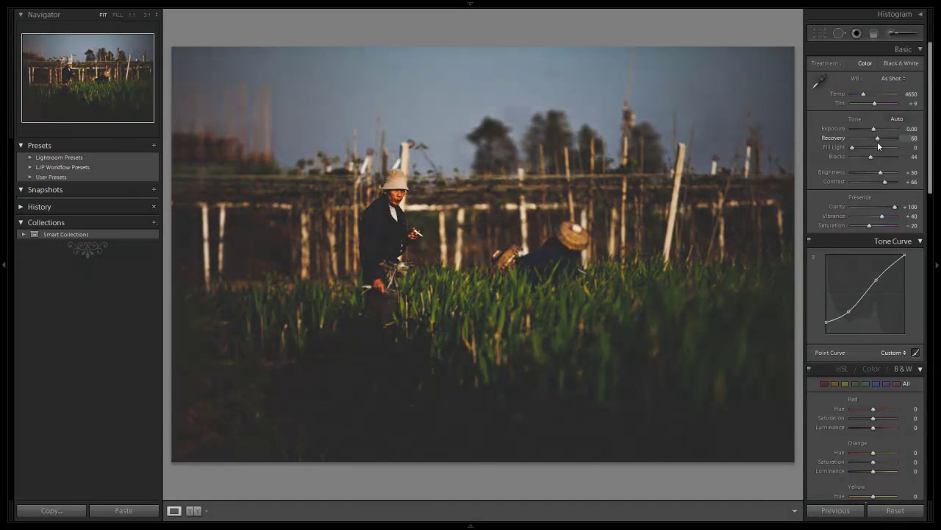
pyautogui.moveTo(878, 141); pyautogui.dragTo(849, 141)
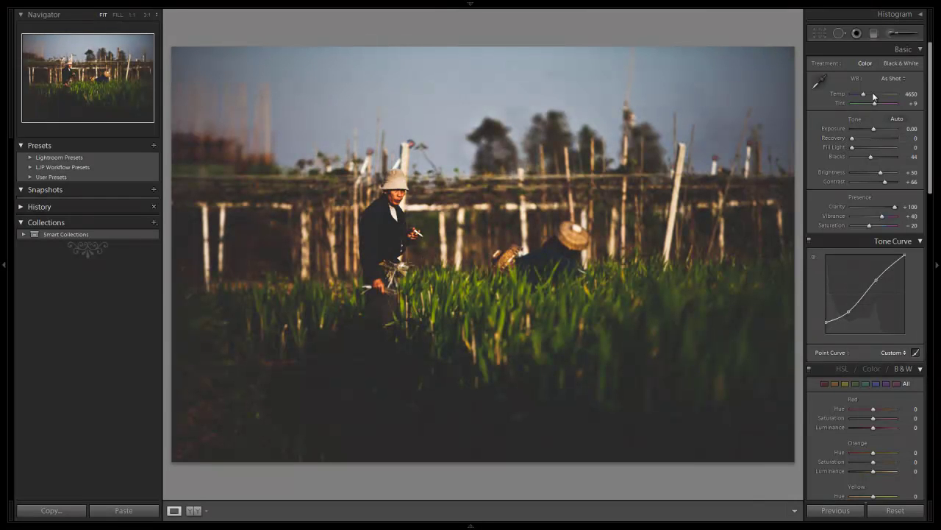
pyautogui.click(874, 35)
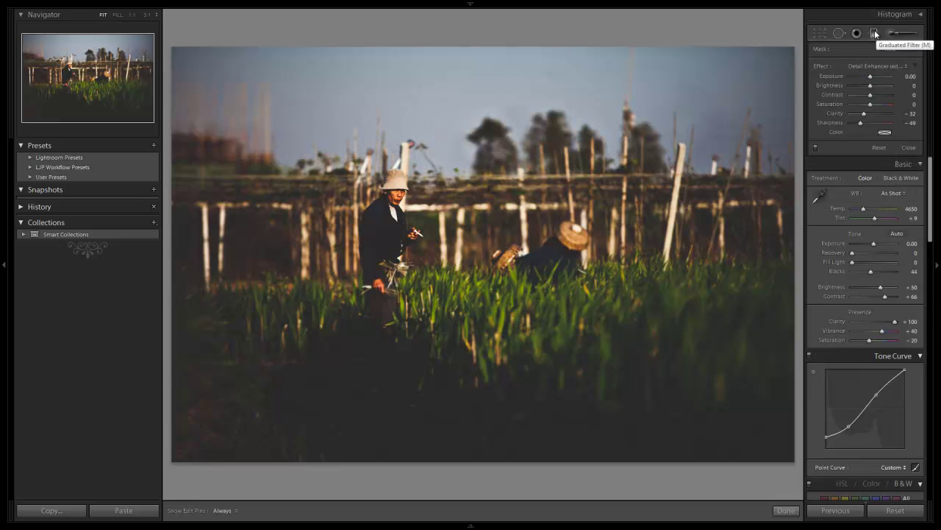
pyautogui.press('alt')
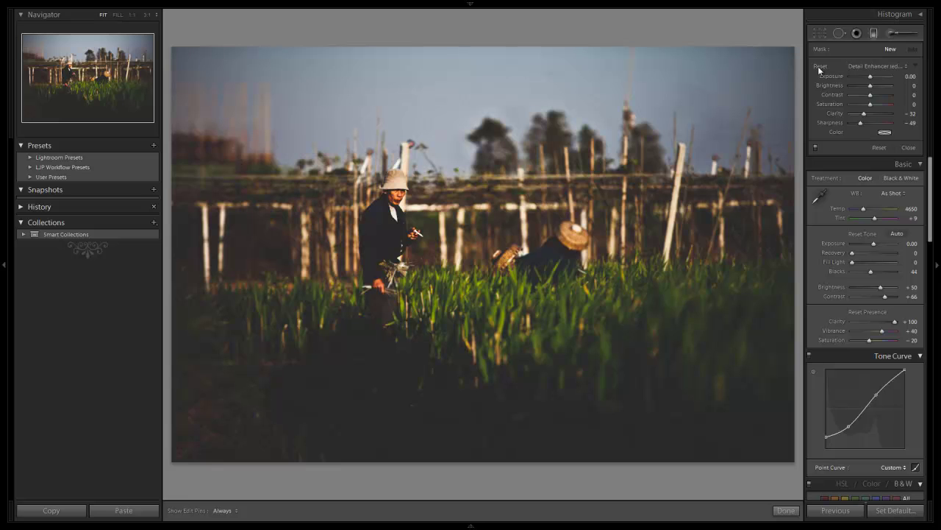
pyautogui.click(865, 75)
pyautogui.moveTo(487, 76); pyautogui.dragTo(475, 213)
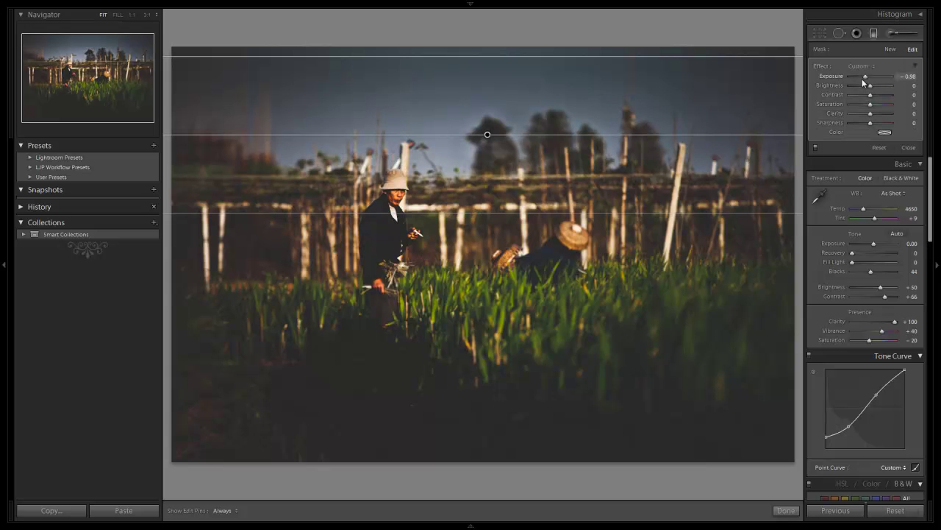
pyautogui.moveTo(864, 76); pyautogui.dragTo(866, 75)
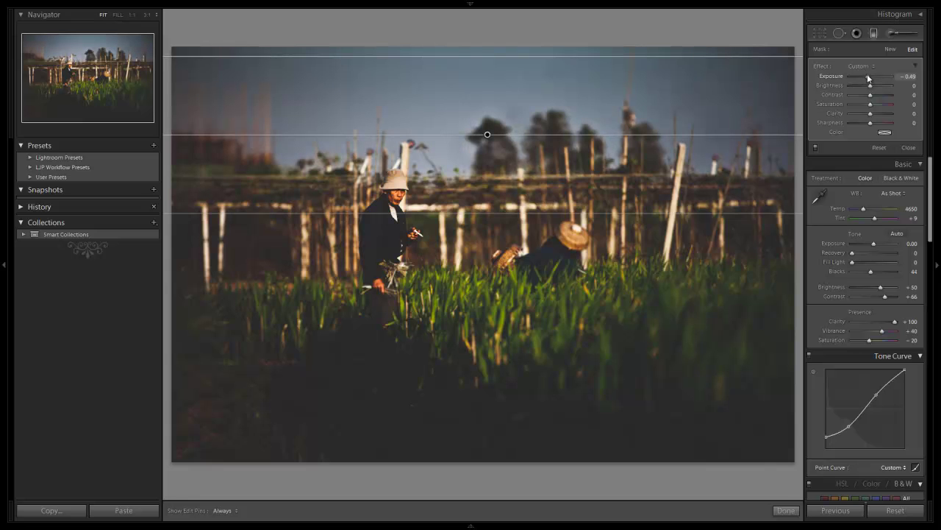
# Step: Paint the lower-right foreground with a smaller brush at Exposure −1.37, edit pins hidden while painting
pyautogui.click(890, 36)
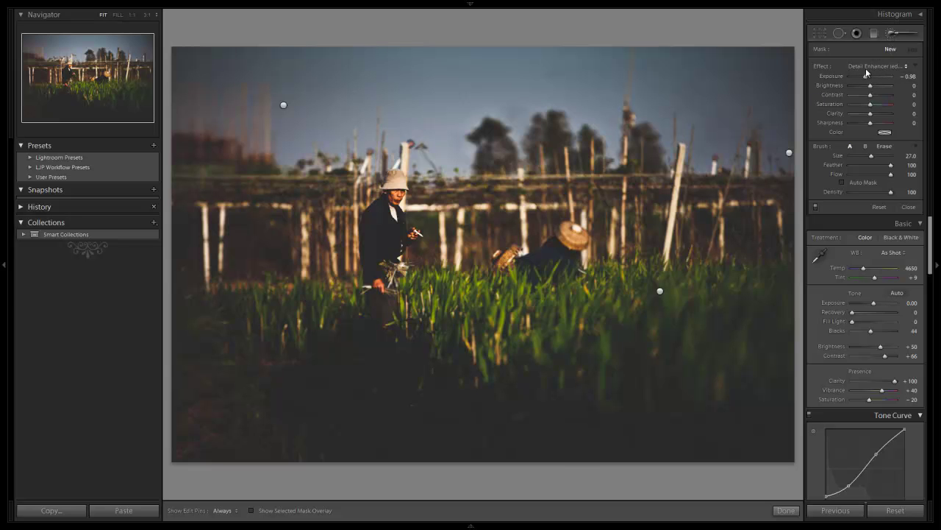
pyautogui.press('[')
pyautogui.moveTo(866, 78); pyautogui.dragTo(863, 78)
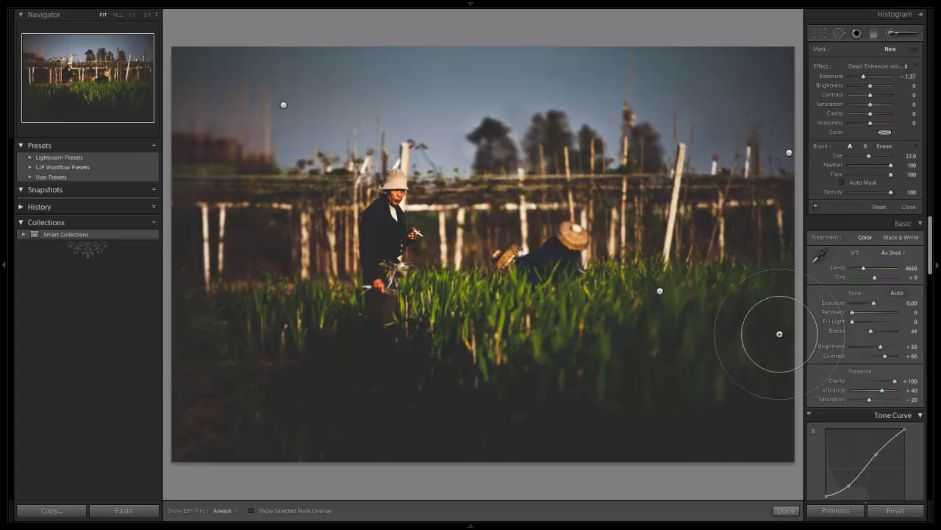
pyautogui.press('h')
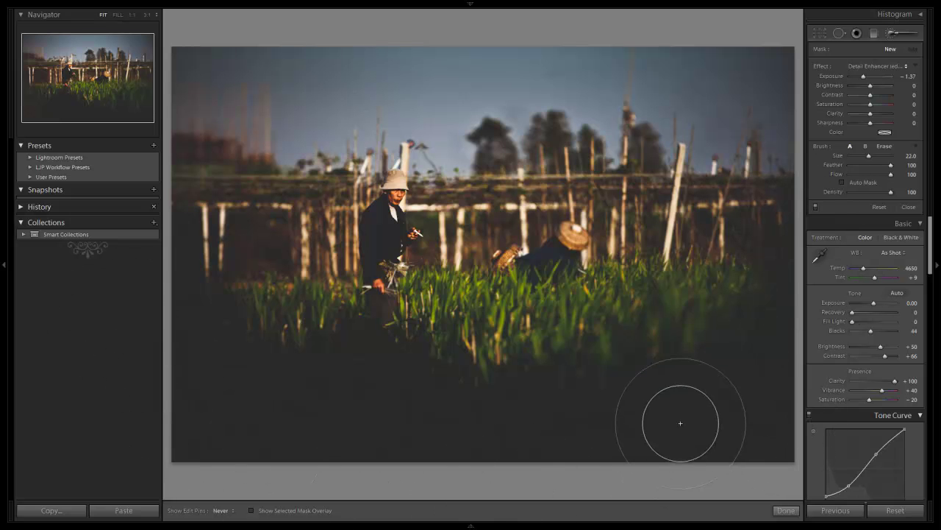
pyautogui.press('h')
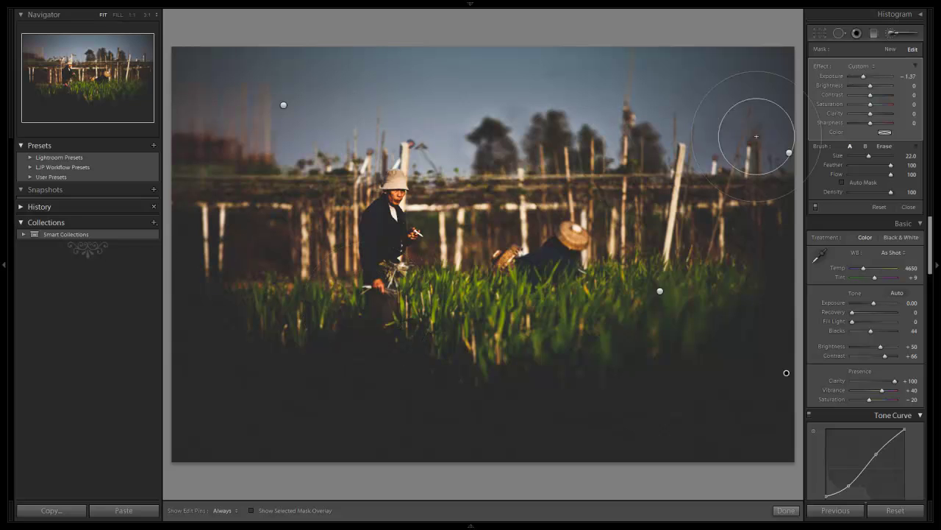
# Step: Set manual Lens Vignetting to Amount +31 and Midpoint 34
pyautogui.click(892, 34)
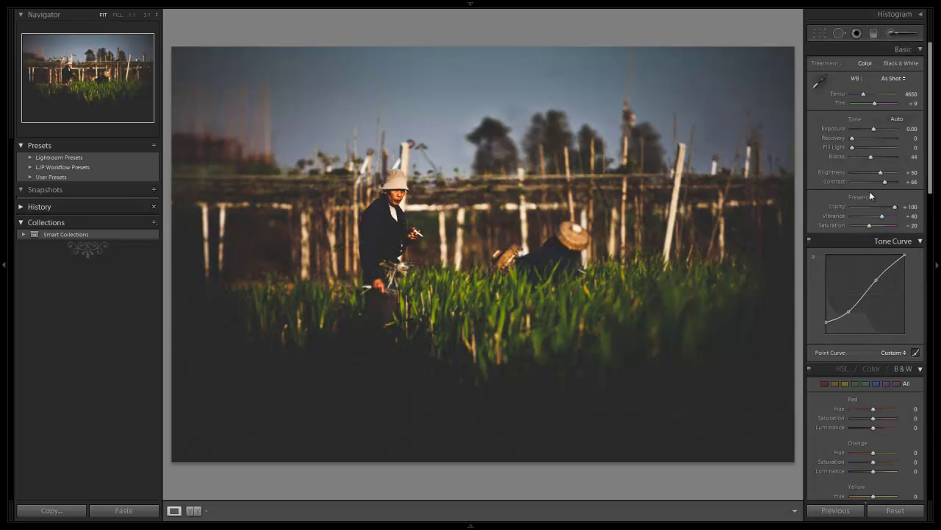
pyautogui.scroll(-8, 885, 205)
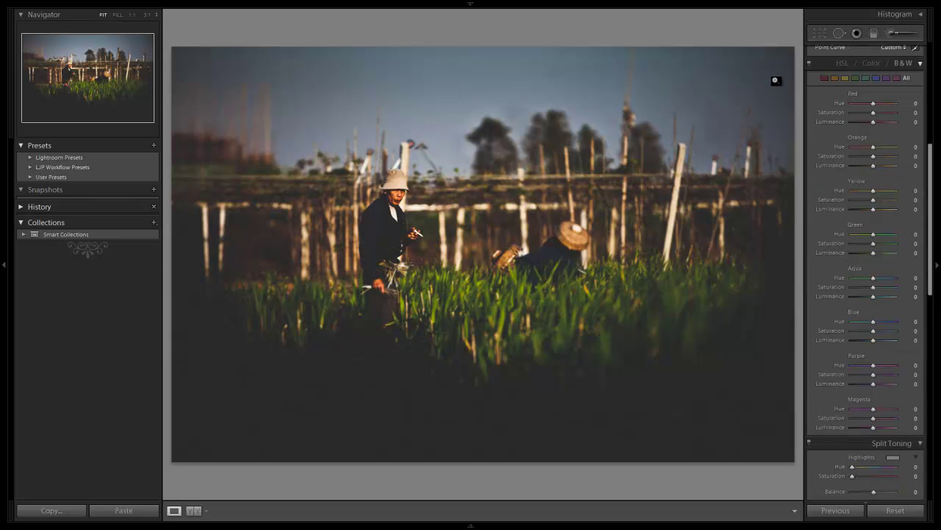
pyautogui.scroll(-10, 853, 220)
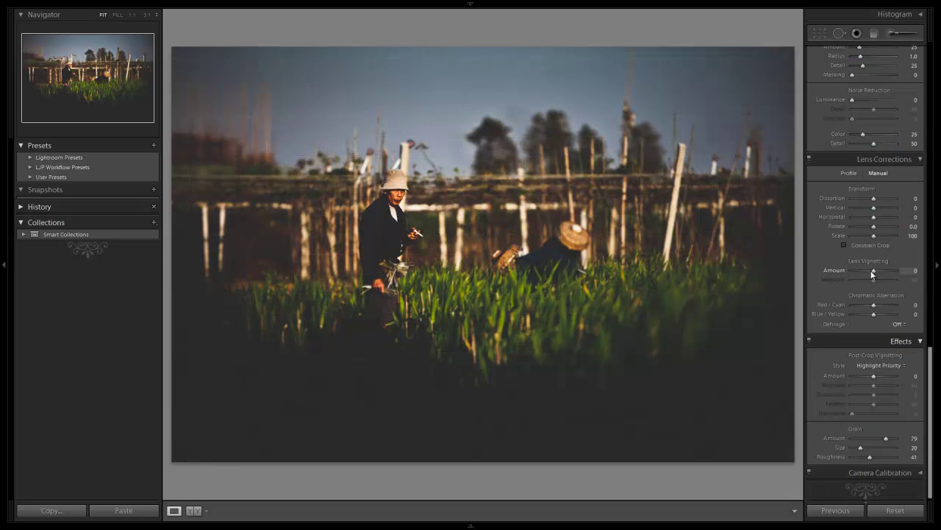
pyautogui.moveTo(873, 271); pyautogui.dragTo(879, 272)
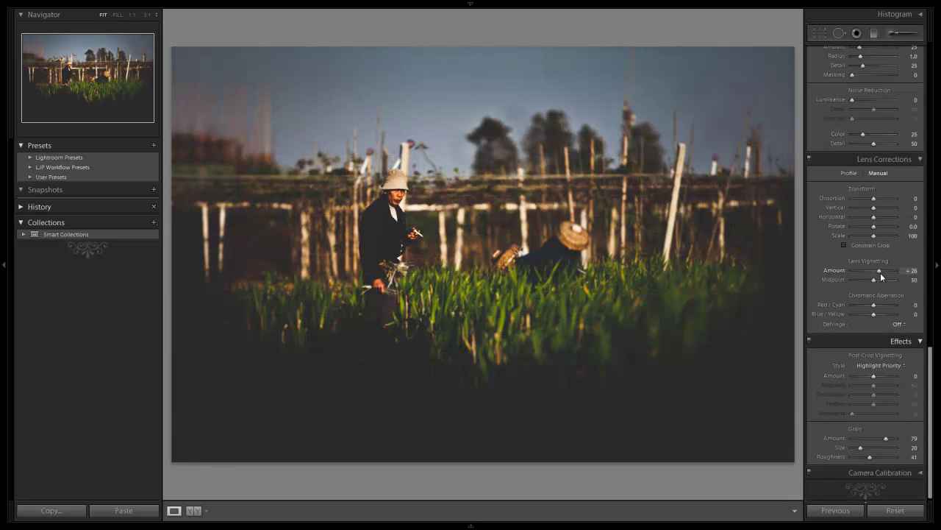
pyautogui.moveTo(883, 275); pyautogui.dragTo(867, 280)
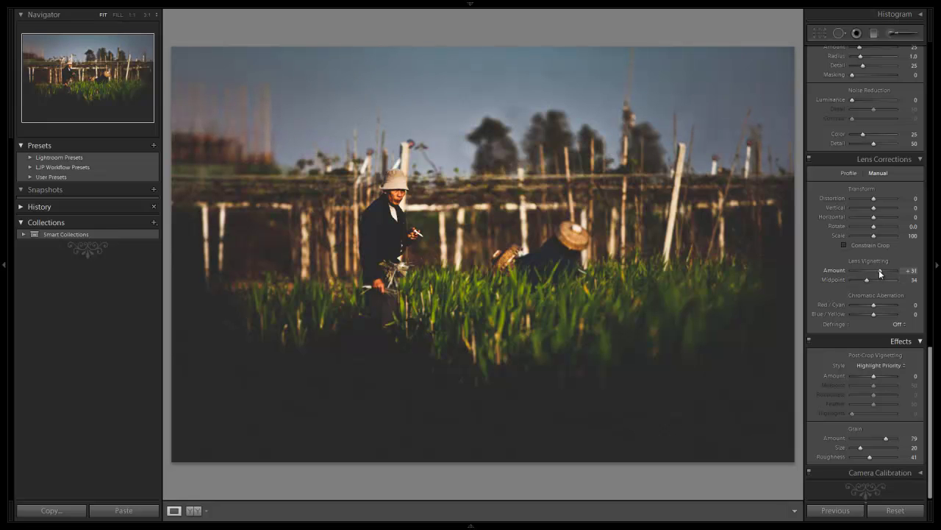
# Step: Heal the sky blemish with a size-77 heal spot, then verify the result at 1:1
pyautogui.click(838, 32)
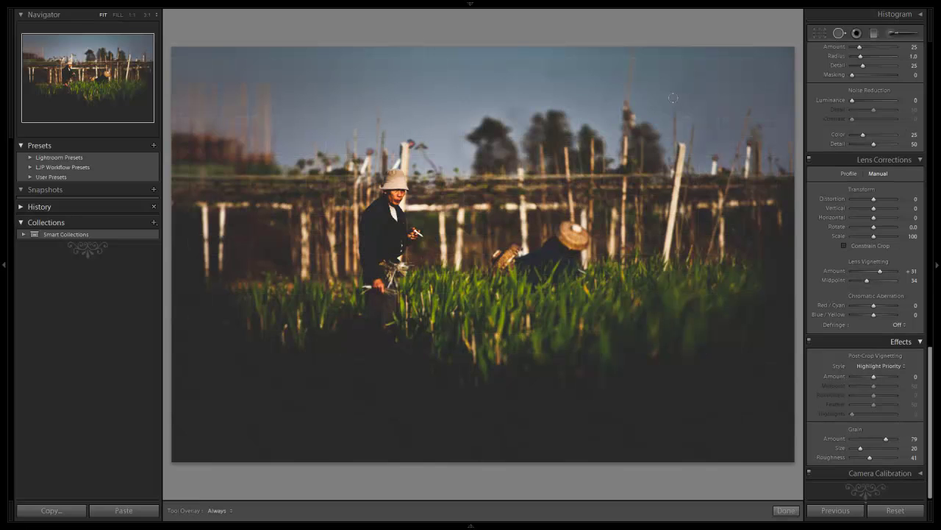
pyautogui.click(556, 74)
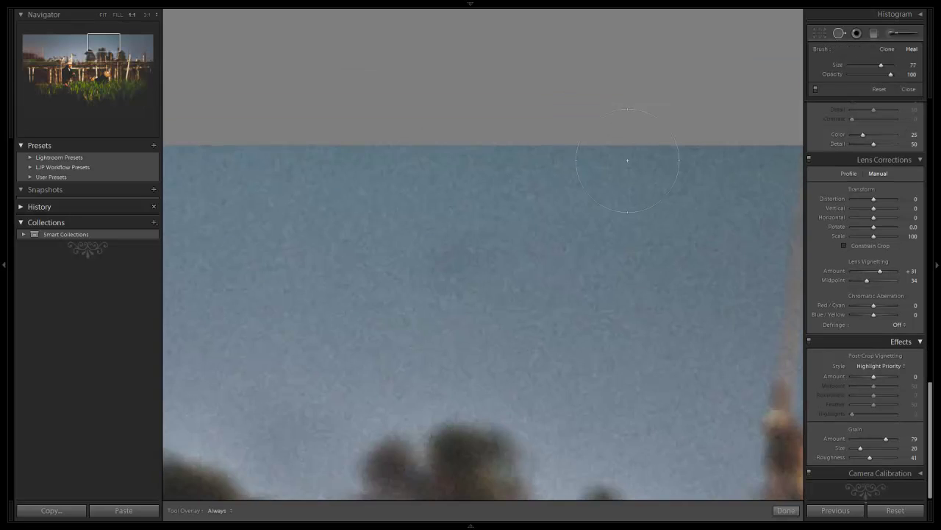
pyautogui.click(512, 195)
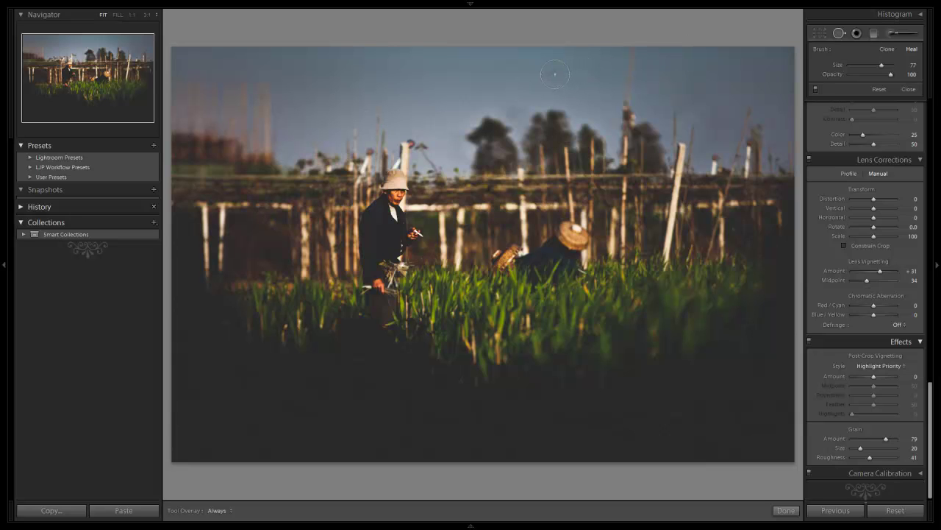
pyautogui.click(554, 73)
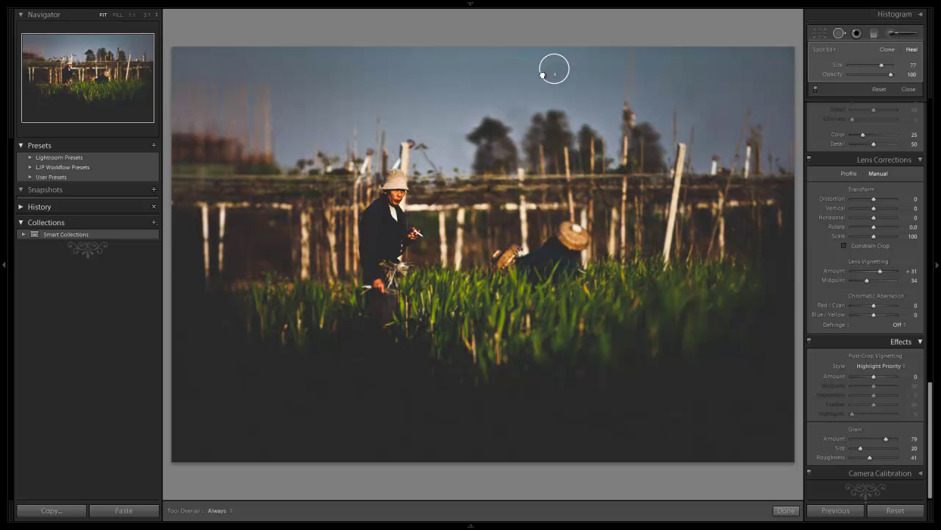
pyautogui.moveTo(542, 75); pyautogui.dragTo(521, 79)
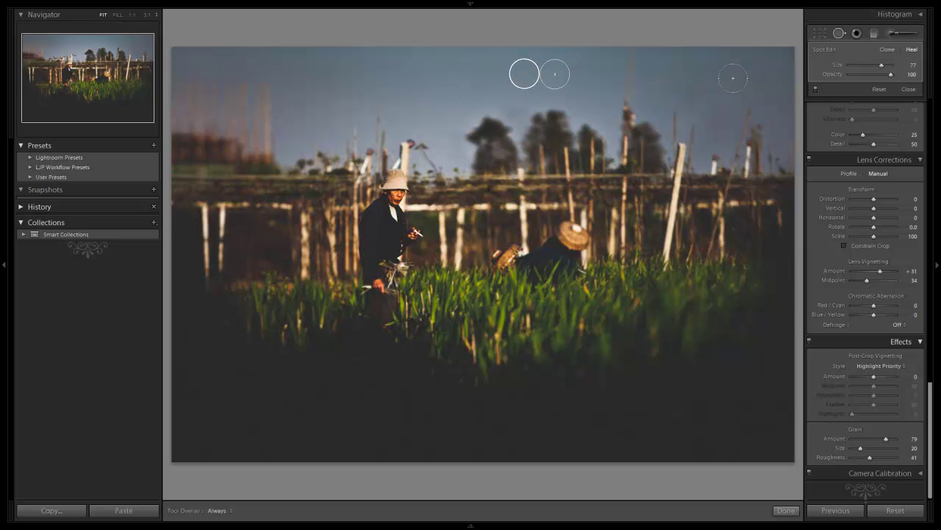
pyautogui.click(838, 34)
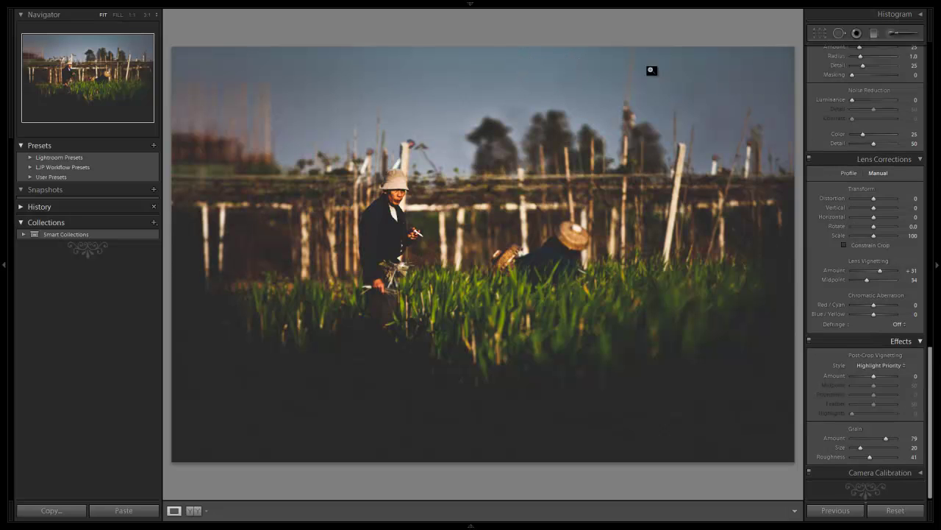
pyautogui.click(534, 71)
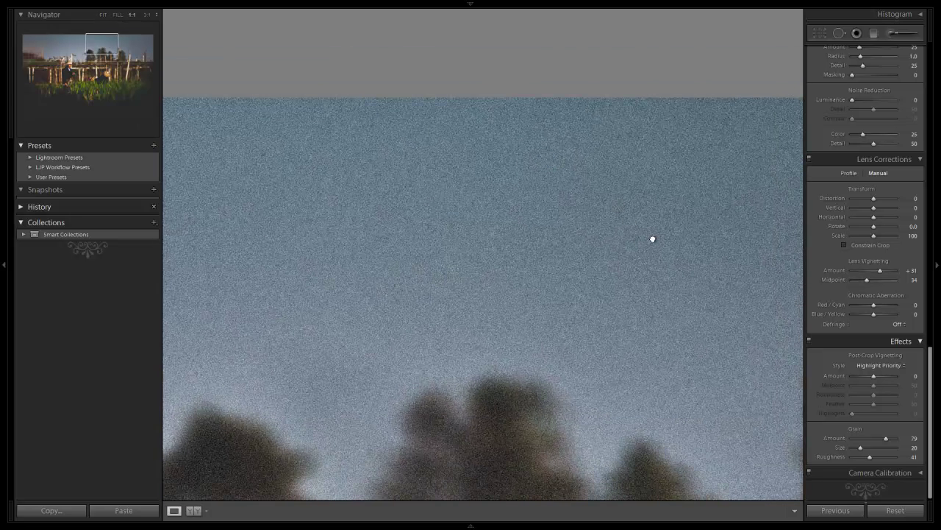
pyautogui.click(651, 237)
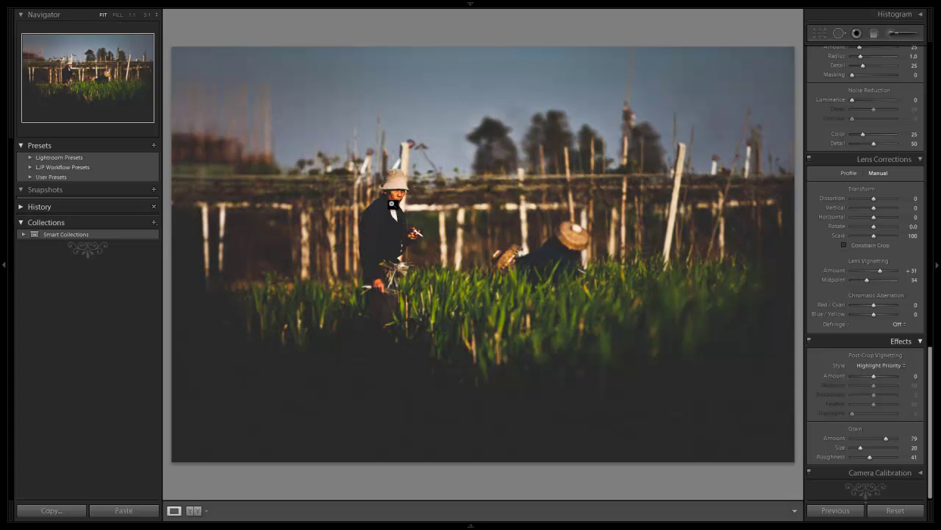
# Step: Crop the farmer photo inward from the left edge with the original aspect ratio locked
pyautogui.press('r')
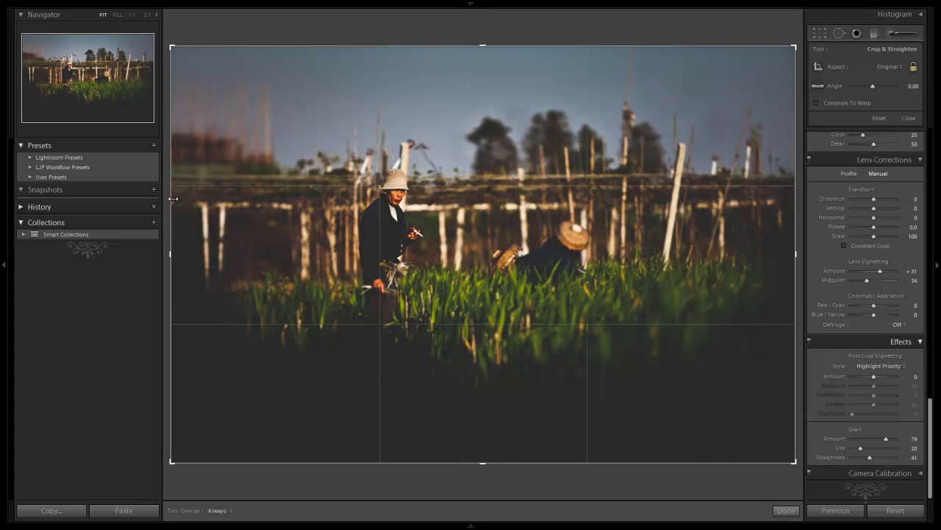
pyautogui.moveTo(173, 198); pyautogui.dragTo(189, 207)
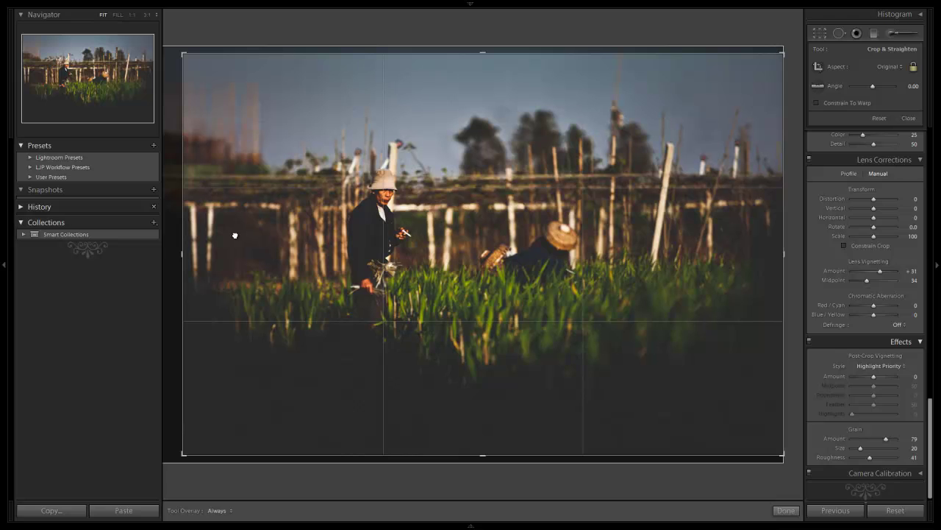
pyautogui.press('r')
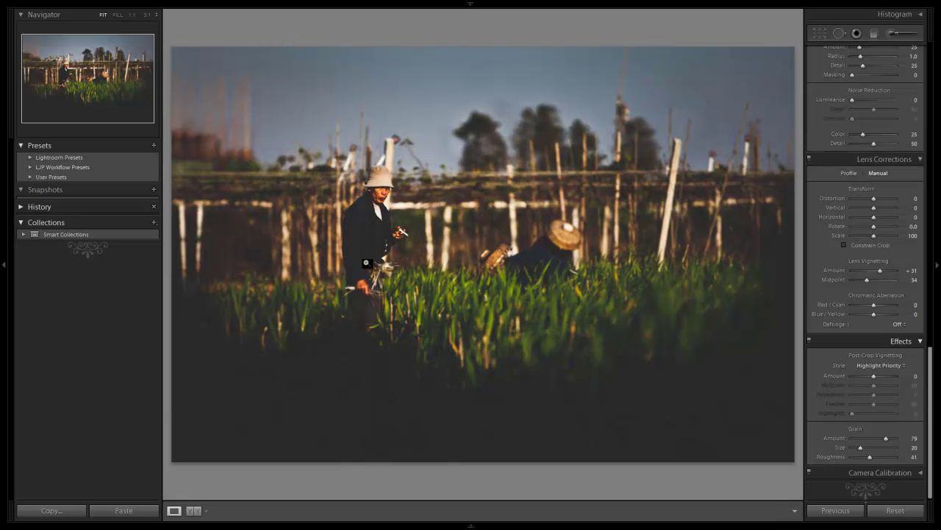
pyautogui.press('\\')
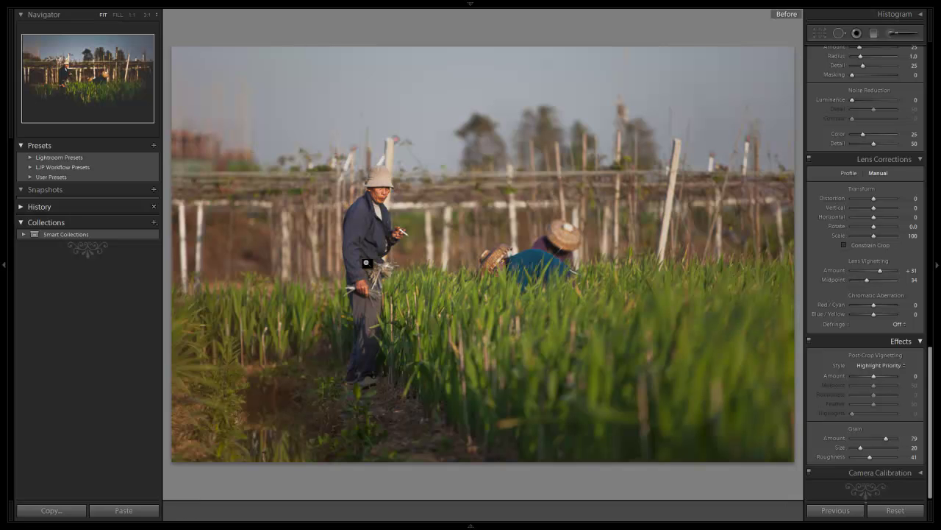
pyautogui.press('\\')
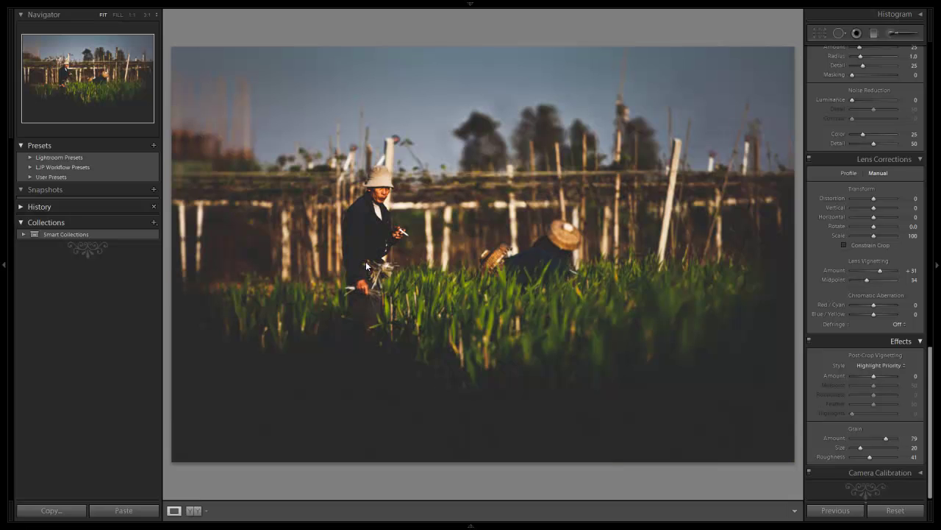